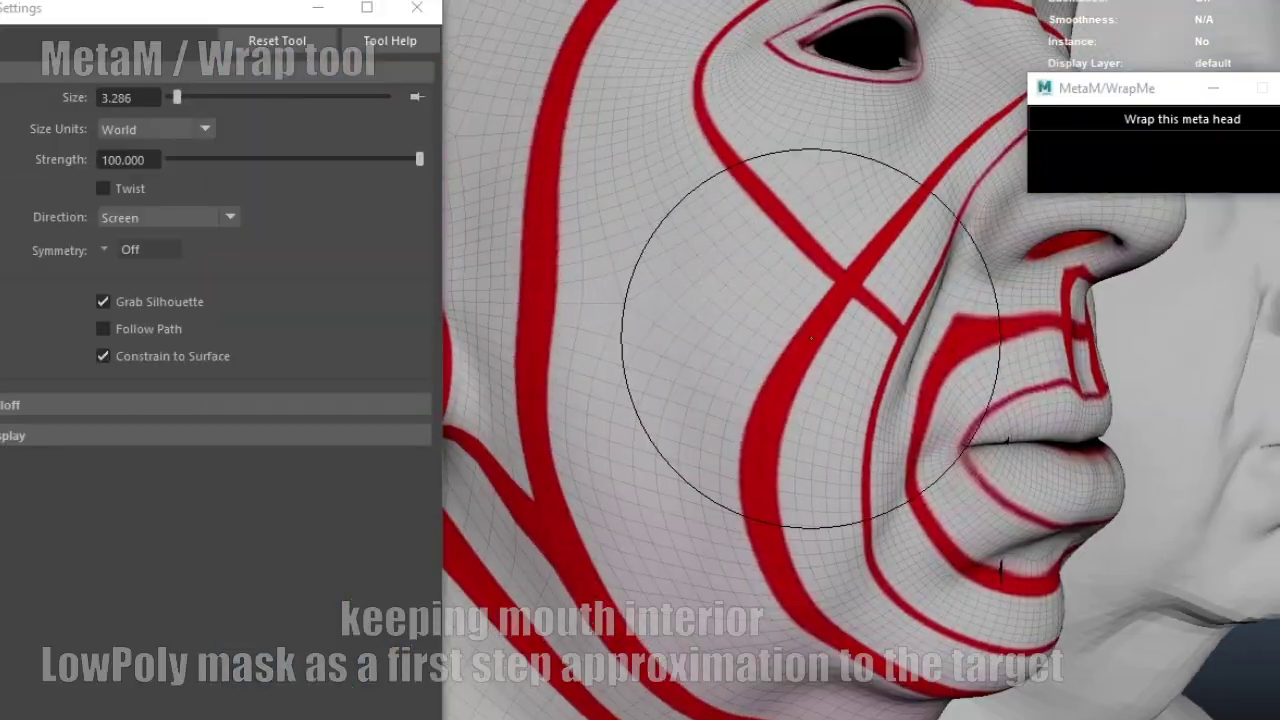
Zoom in frontally on the nostril area, then switch from Grab to the Move tool (W)
alt+drag(810, 338, 745, 340)
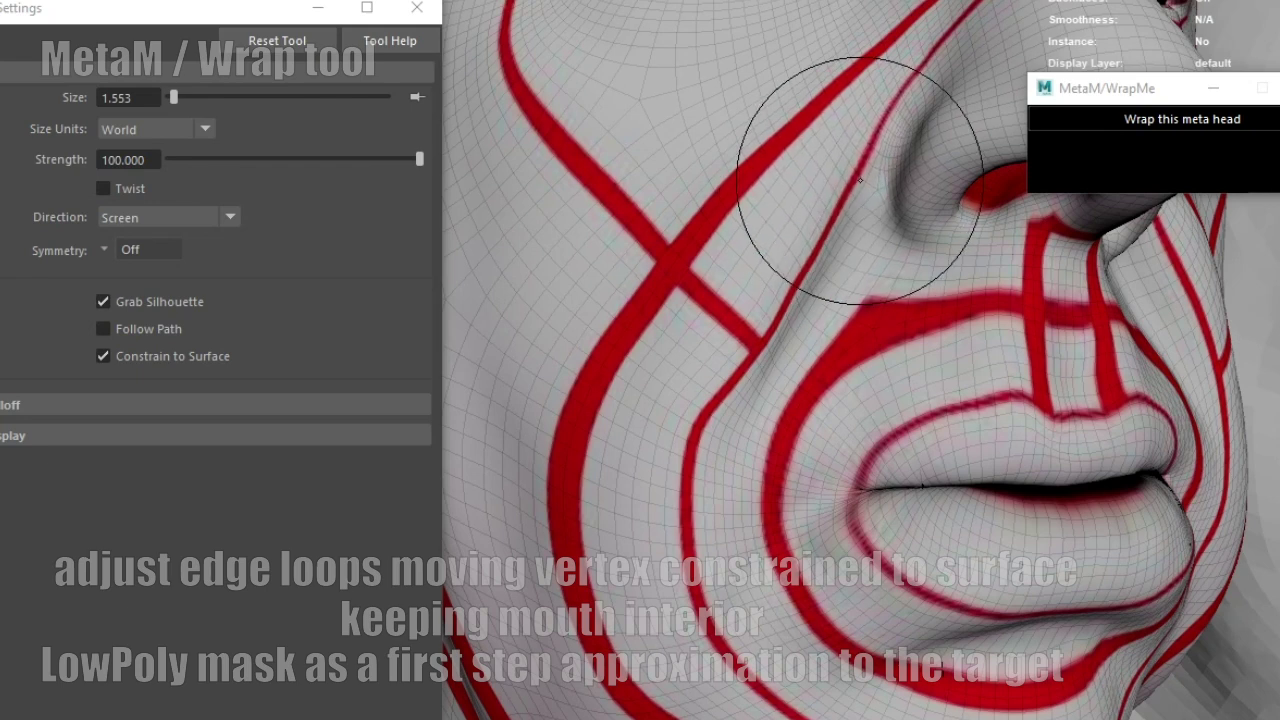
mouse_move(745, 340)
alt+mouse_down()
mouse_move(935, 272)
mouse_move(962, 411)
alt+mouse_up()
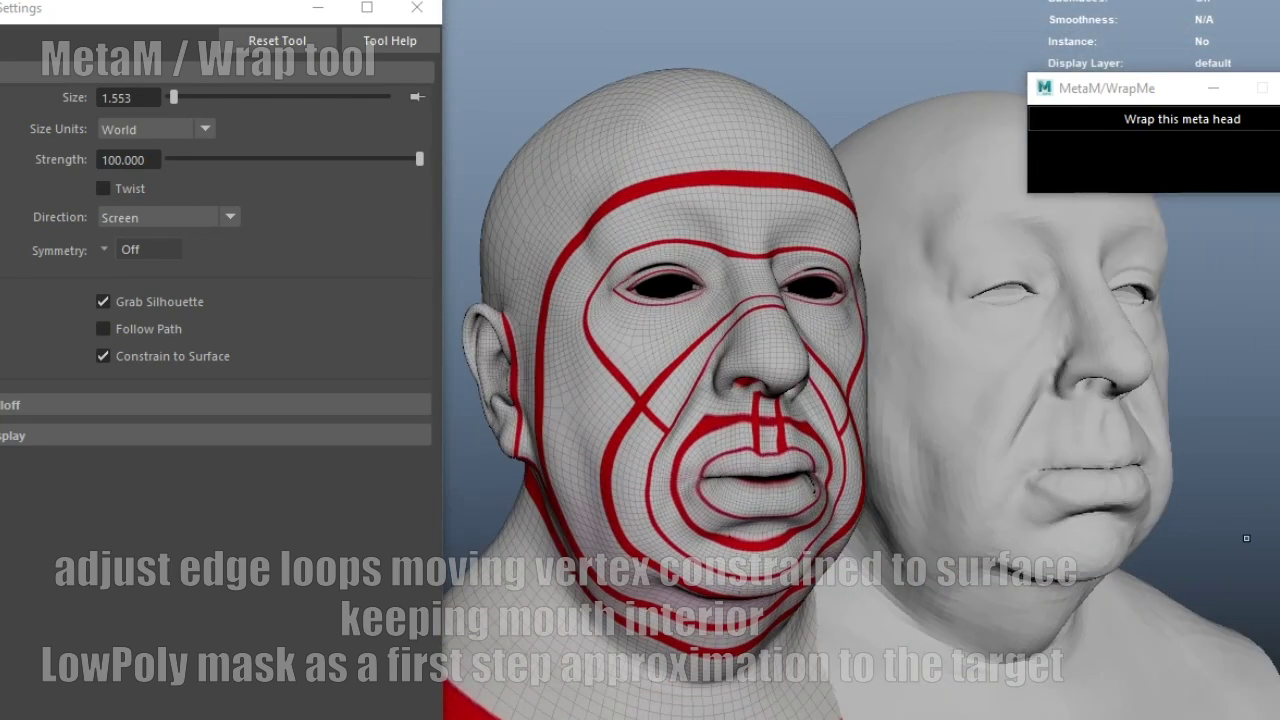
key(w)
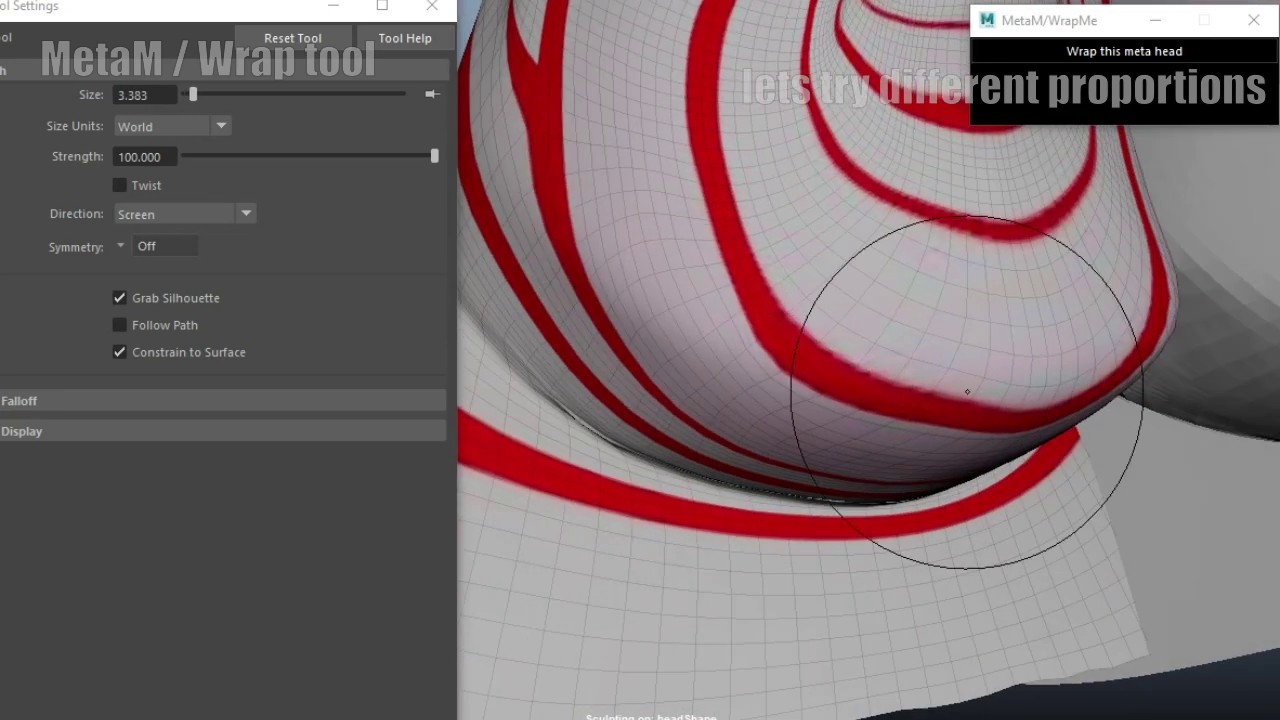
Orbit the view to see the horse head's chin in profile
alt+drag(971, 414, 990, 347)
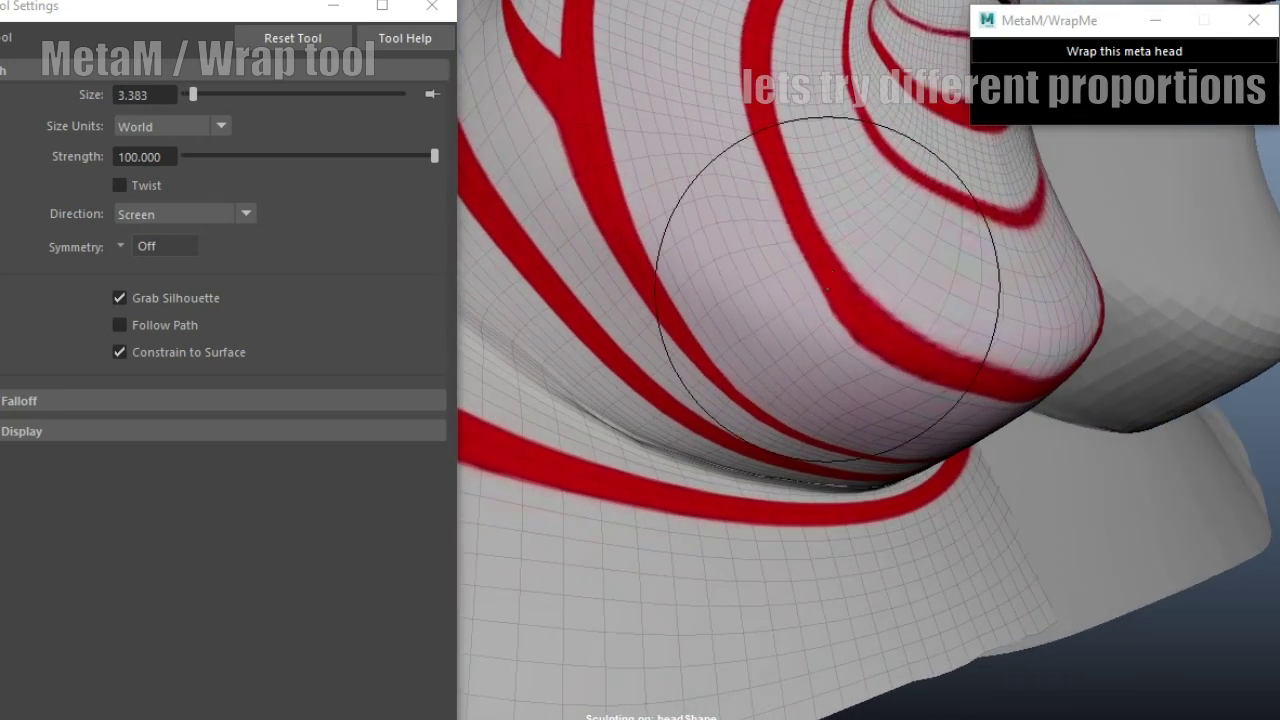